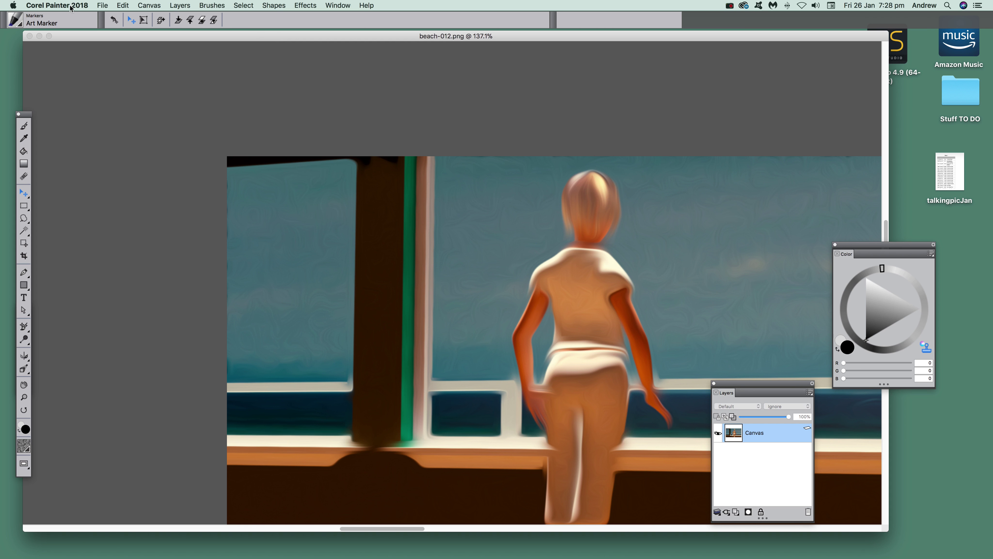
Clone the beach painting into a new Untitled-5 document and place the two windows side by side.
{"action": "left_click_drag", "start_coordinate": [136, 37], "coordinate": [122, 39]}
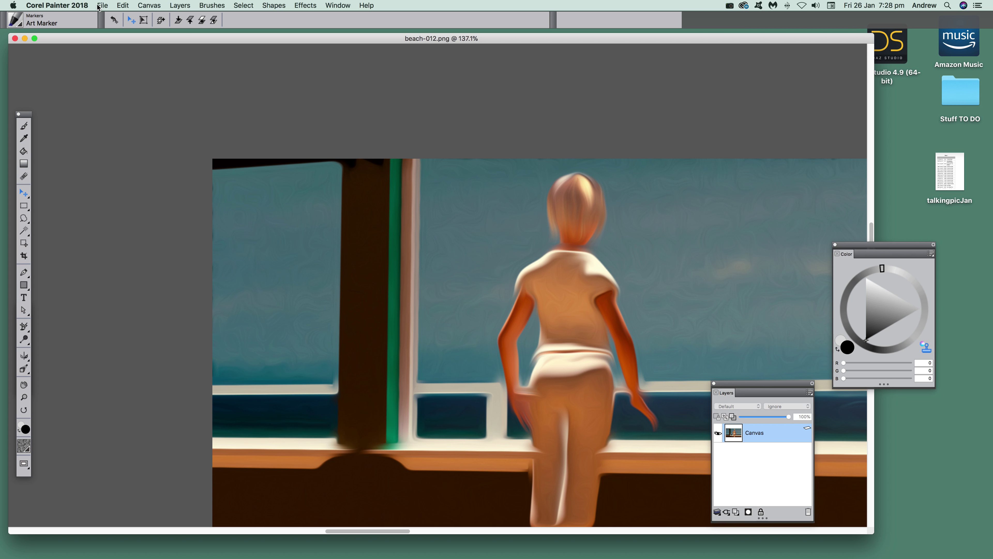
{"action": "left_click", "coordinate": [102, 6]}
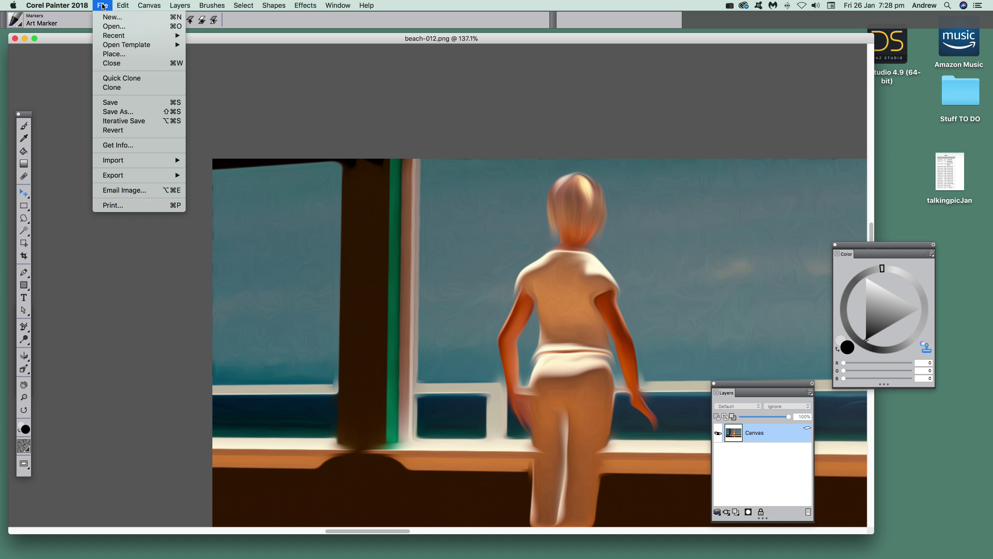
{"action": "left_click", "coordinate": [109, 87]}
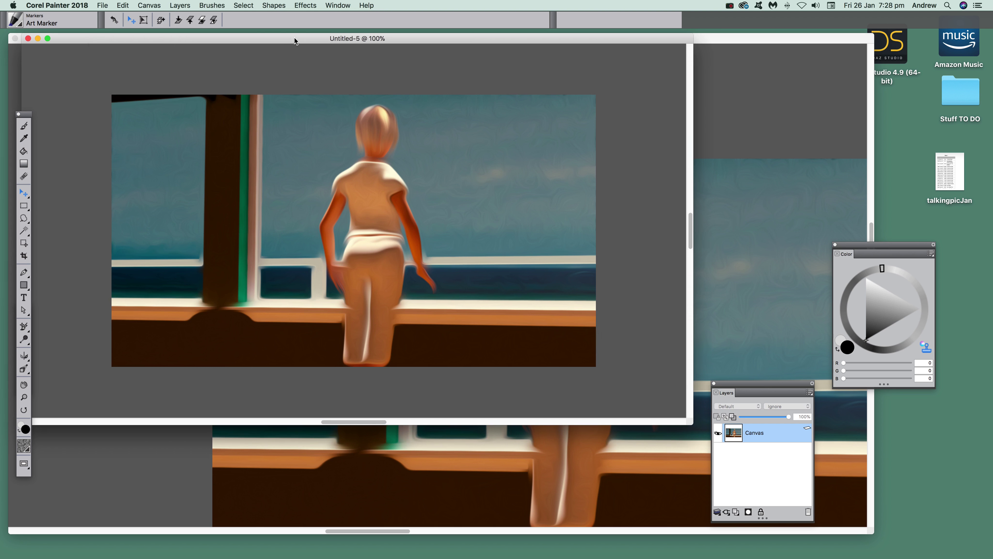
{"action": "left_click_drag", "start_coordinate": [294, 37], "coordinate": [395, 46]}
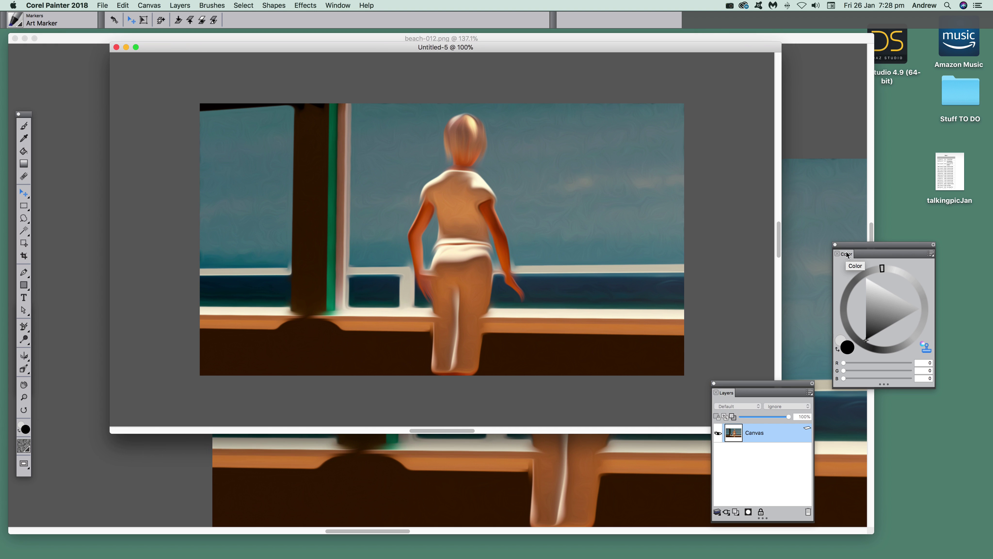
Toggle Clone Color off and back on, and reposition the clone window.
{"action": "left_click", "coordinate": [928, 351]}
{"action": "left_click", "coordinate": [927, 350]}
{"action": "left_click_drag", "start_coordinate": [252, 47], "coordinate": [264, 96]}
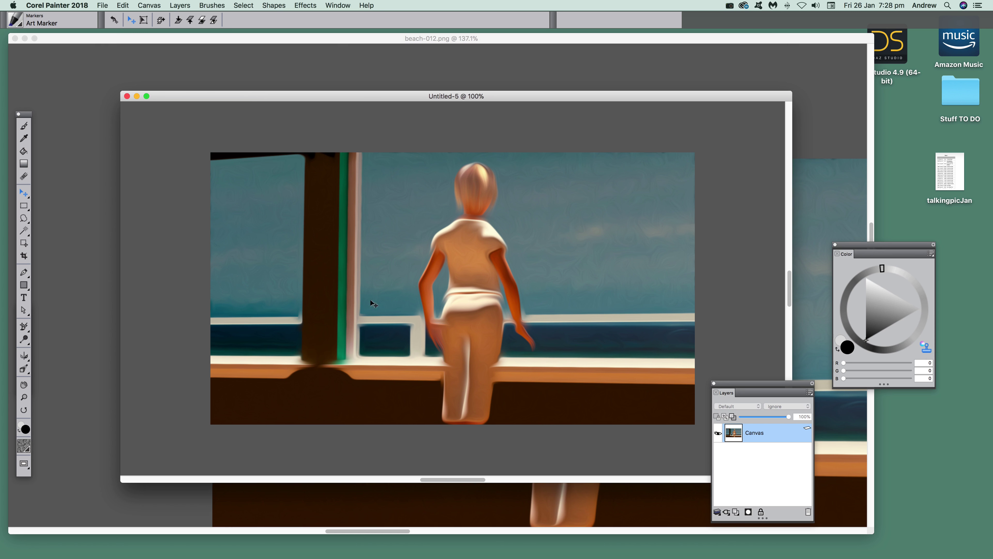
Open Esoterica > Make Mosaic and Tessellation, keep the Apply Tiles action, and enable Use tracing paper.
{"action": "left_click", "coordinate": [306, 5]}
{"action": "mouse_move", "coordinate": [318, 69]}
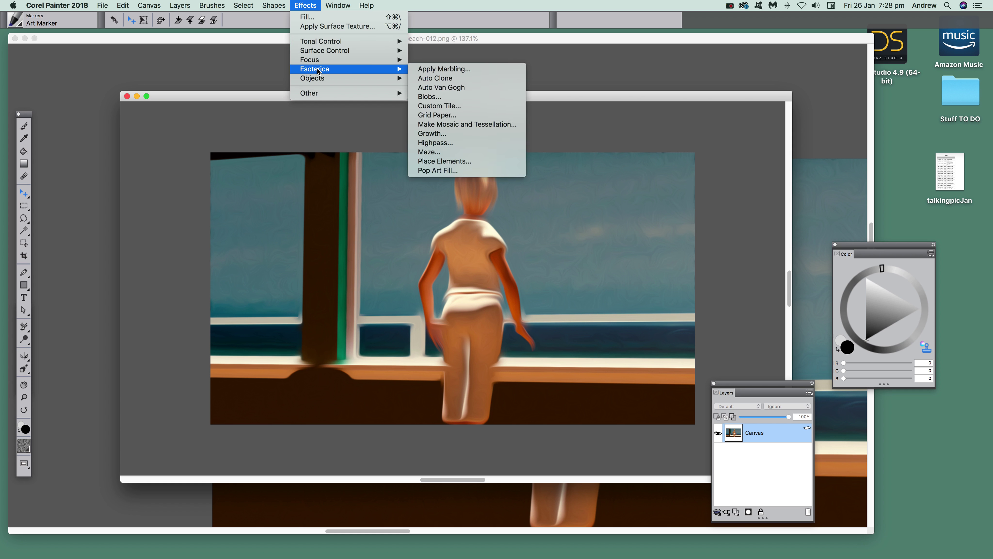
{"action": "left_click", "coordinate": [470, 127]}
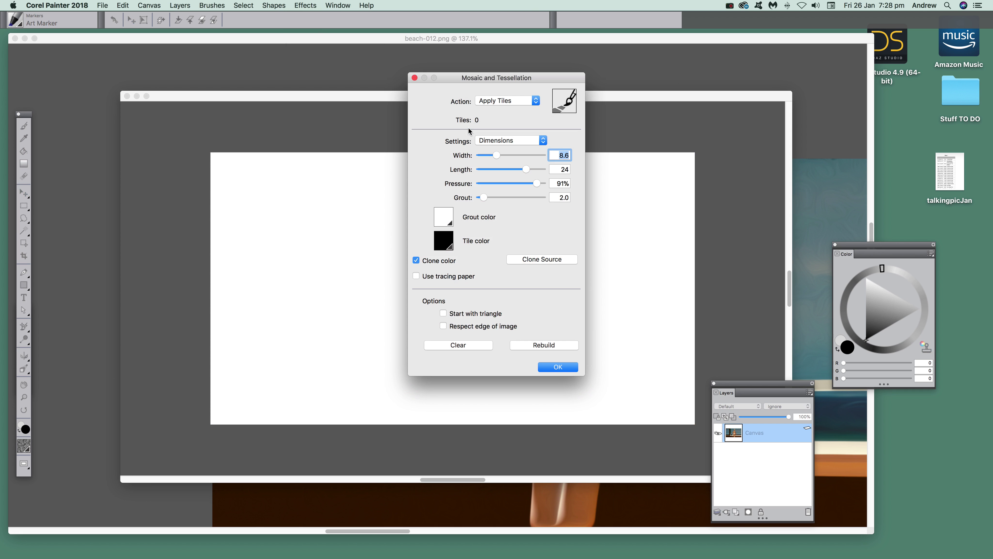
{"action": "left_click_drag", "start_coordinate": [462, 81], "coordinate": [593, 112]}
{"action": "left_click", "coordinate": [580, 125]}
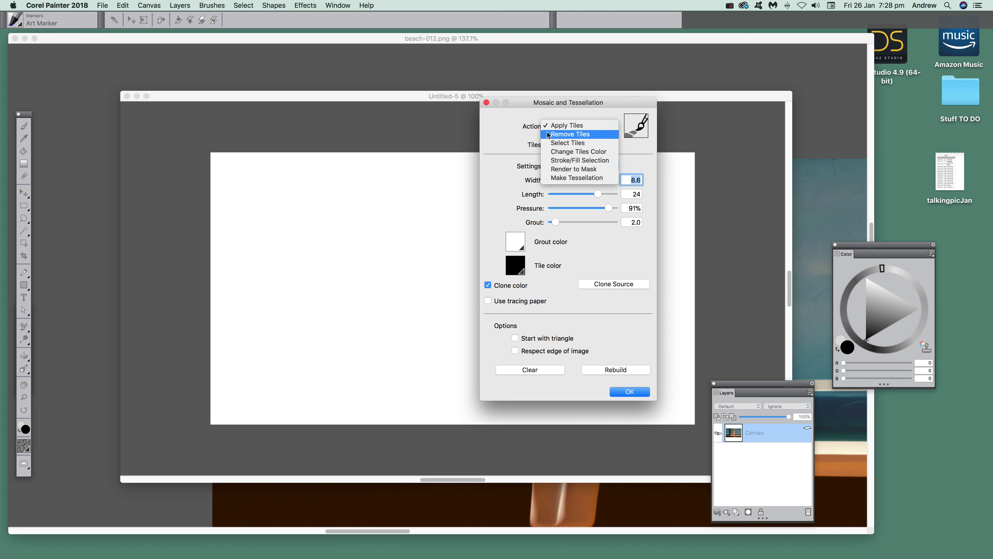
{"action": "left_click", "coordinate": [565, 125]}
{"action": "left_click_drag", "start_coordinate": [559, 105], "coordinate": [661, 101]}
{"action": "left_click", "coordinate": [589, 296]}
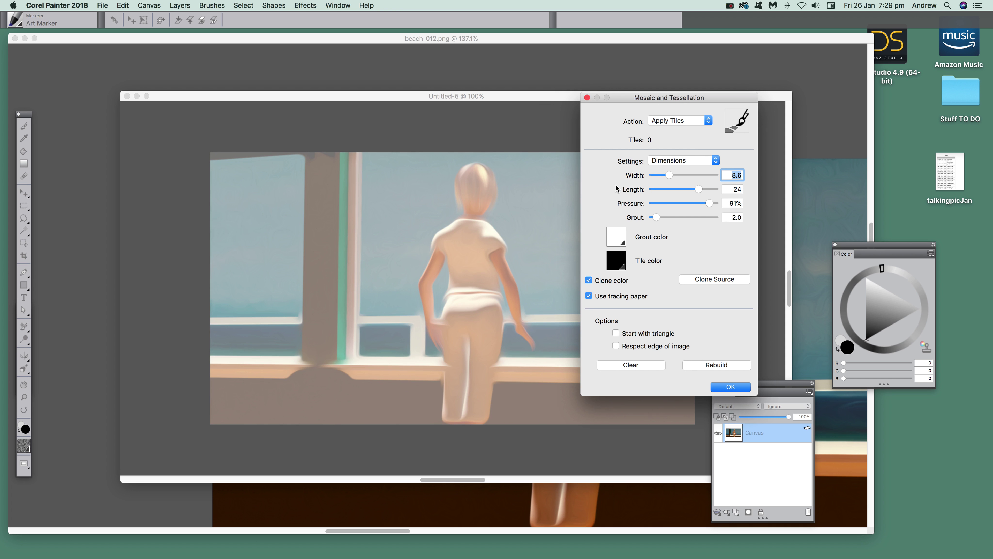
At tile width 13.9, lay mosaic tiles across the figure's back, arm and lower back.
{"action": "left_click_drag", "start_coordinate": [672, 177], "coordinate": [683, 177]}
{"action": "mouse_move", "coordinate": [472, 227]}
{"action": "left_mouse_down"}
{"action": "mouse_move", "coordinate": [500, 257]}
{"action": "mouse_move", "coordinate": [474, 230]}
{"action": "mouse_move", "coordinate": [487, 231]}
{"action": "mouse_move", "coordinate": [431, 248]}
{"action": "mouse_move", "coordinate": [453, 243]}
{"action": "mouse_move", "coordinate": [454, 298]}
{"action": "mouse_move", "coordinate": [469, 279]}
{"action": "mouse_move", "coordinate": [495, 287]}
{"action": "mouse_move", "coordinate": [459, 248]}
{"action": "mouse_move", "coordinate": [482, 248]}
{"action": "mouse_move", "coordinate": [510, 268]}
{"action": "mouse_move", "coordinate": [494, 253]}
{"action": "mouse_move", "coordinate": [532, 341]}
{"action": "left_mouse_up"}
{"action": "mouse_move", "coordinate": [481, 284]}
{"action": "left_mouse_down"}
{"action": "mouse_move", "coordinate": [469, 301]}
{"action": "mouse_move", "coordinate": [495, 319]}
{"action": "mouse_move", "coordinate": [496, 351]}
{"action": "left_mouse_up"}
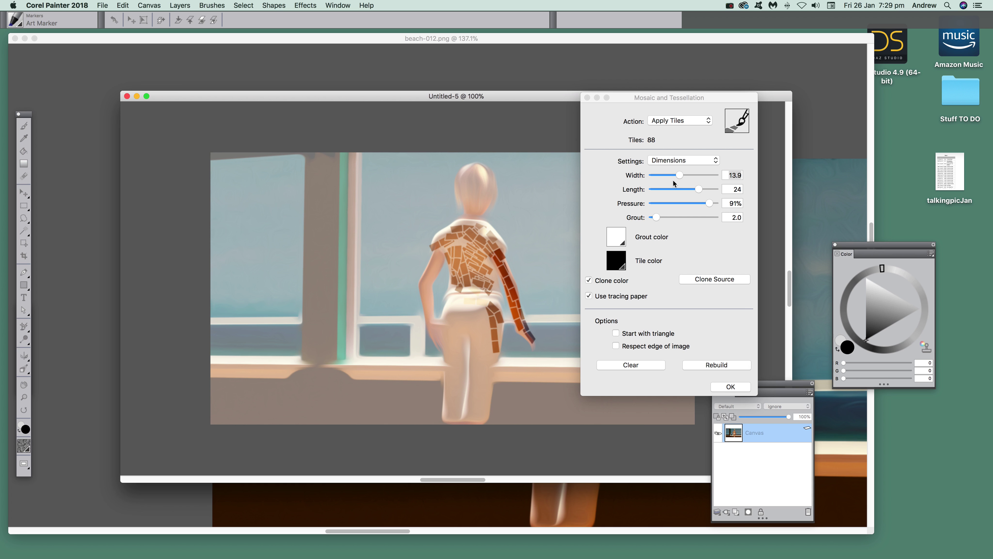
At width 6.8, tile the legs, left arm and head, then set width to 23.8.
{"action": "left_click_drag", "start_coordinate": [668, 175], "coordinate": [664, 175]}
{"action": "left_click", "coordinate": [470, 309]}
{"action": "mouse_move", "coordinate": [469, 309]}
{"action": "left_mouse_down"}
{"action": "mouse_move", "coordinate": [492, 381]}
{"action": "mouse_move", "coordinate": [490, 368]}
{"action": "mouse_move", "coordinate": [486, 401]}
{"action": "mouse_move", "coordinate": [480, 335]}
{"action": "mouse_move", "coordinate": [484, 435]}
{"action": "mouse_move", "coordinate": [464, 327]}
{"action": "mouse_move", "coordinate": [486, 329]}
{"action": "mouse_move", "coordinate": [468, 301]}
{"action": "mouse_move", "coordinate": [490, 322]}
{"action": "mouse_move", "coordinate": [477, 301]}
{"action": "mouse_move", "coordinate": [460, 314]}
{"action": "mouse_move", "coordinate": [463, 303]}
{"action": "mouse_move", "coordinate": [480, 341]}
{"action": "mouse_move", "coordinate": [450, 322]}
{"action": "mouse_move", "coordinate": [478, 361]}
{"action": "mouse_move", "coordinate": [427, 326]}
{"action": "mouse_move", "coordinate": [472, 380]}
{"action": "mouse_move", "coordinate": [448, 366]}
{"action": "mouse_move", "coordinate": [458, 418]}
{"action": "left_mouse_up"}
{"action": "mouse_move", "coordinate": [457, 383]}
{"action": "left_mouse_down"}
{"action": "mouse_move", "coordinate": [449, 424]}
{"action": "mouse_move", "coordinate": [460, 399]}
{"action": "mouse_move", "coordinate": [461, 411]}
{"action": "left_mouse_up"}
{"action": "mouse_move", "coordinate": [435, 329]}
{"action": "left_mouse_down"}
{"action": "mouse_move", "coordinate": [423, 297]}
{"action": "mouse_move", "coordinate": [436, 275]}
{"action": "mouse_move", "coordinate": [419, 286]}
{"action": "mouse_move", "coordinate": [436, 247]}
{"action": "left_mouse_up"}
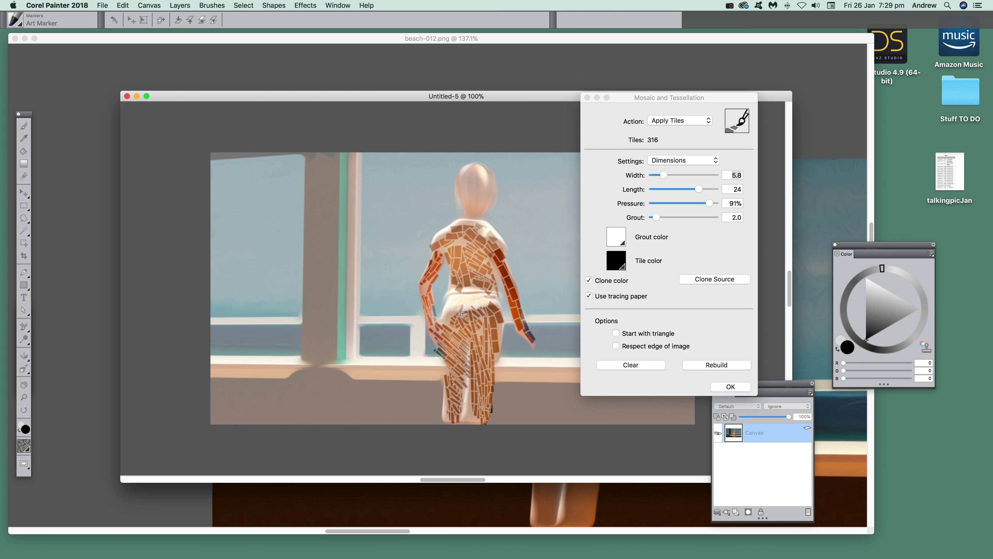
{"action": "mouse_move", "coordinate": [474, 168]}
{"action": "left_mouse_down"}
{"action": "mouse_move", "coordinate": [471, 171]}
{"action": "mouse_move", "coordinate": [492, 192]}
{"action": "mouse_move", "coordinate": [490, 207]}
{"action": "mouse_move", "coordinate": [460, 191]}
{"action": "mouse_move", "coordinate": [481, 216]}
{"action": "mouse_move", "coordinate": [467, 197]}
{"action": "mouse_move", "coordinate": [482, 200]}
{"action": "mouse_move", "coordinate": [471, 214]}
{"action": "mouse_move", "coordinate": [480, 211]}
{"action": "mouse_move", "coordinate": [451, 197]}
{"action": "left_mouse_up"}
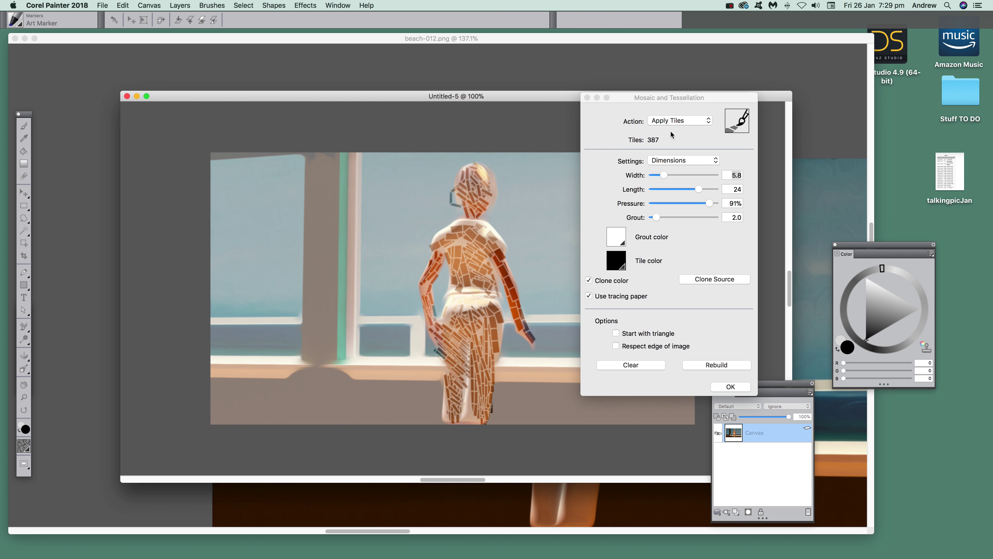
{"action": "left_click_drag", "start_coordinate": [679, 177], "coordinate": [699, 178]}
Paint width-23.8 tiles around the head, waist, right arm and top edge, reaching 945 tiles.
{"action": "mouse_move", "coordinate": [448, 170]}
{"action": "left_mouse_down"}
{"action": "mouse_move", "coordinate": [458, 213]}
{"action": "mouse_move", "coordinate": [433, 201]}
{"action": "mouse_move", "coordinate": [453, 224]}
{"action": "mouse_move", "coordinate": [394, 201]}
{"action": "mouse_move", "coordinate": [433, 237]}
{"action": "mouse_move", "coordinate": [394, 216]}
{"action": "mouse_move", "coordinate": [432, 248]}
{"action": "mouse_move", "coordinate": [322, 254]}
{"action": "mouse_move", "coordinate": [383, 268]}
{"action": "mouse_move", "coordinate": [377, 280]}
{"action": "mouse_move", "coordinate": [420, 319]}
{"action": "mouse_move", "coordinate": [336, 355]}
{"action": "mouse_move", "coordinate": [377, 368]}
{"action": "mouse_move", "coordinate": [424, 365]}
{"action": "mouse_move", "coordinate": [395, 415]}
{"action": "mouse_move", "coordinate": [413, 422]}
{"action": "mouse_move", "coordinate": [521, 393]}
{"action": "mouse_move", "coordinate": [500, 399]}
{"action": "mouse_move", "coordinate": [492, 387]}
{"action": "mouse_move", "coordinate": [552, 379]}
{"action": "mouse_move", "coordinate": [570, 363]}
{"action": "mouse_move", "coordinate": [532, 336]}
{"action": "mouse_move", "coordinate": [586, 308]}
{"action": "mouse_move", "coordinate": [560, 292]}
{"action": "mouse_move", "coordinate": [565, 257]}
{"action": "mouse_move", "coordinate": [580, 241]}
{"action": "mouse_move", "coordinate": [532, 249]}
{"action": "mouse_move", "coordinate": [525, 237]}
{"action": "mouse_move", "coordinate": [524, 257]}
{"action": "mouse_move", "coordinate": [547, 232]}
{"action": "mouse_move", "coordinate": [524, 275]}
{"action": "mouse_move", "coordinate": [522, 256]}
{"action": "mouse_move", "coordinate": [511, 255]}
{"action": "mouse_move", "coordinate": [528, 286]}
{"action": "mouse_move", "coordinate": [521, 298]}
{"action": "mouse_move", "coordinate": [534, 271]}
{"action": "mouse_move", "coordinate": [536, 180]}
{"action": "mouse_move", "coordinate": [507, 217]}
{"action": "mouse_move", "coordinate": [510, 201]}
{"action": "mouse_move", "coordinate": [494, 203]}
{"action": "mouse_move", "coordinate": [493, 174]}
{"action": "mouse_move", "coordinate": [474, 153]}
{"action": "mouse_move", "coordinate": [450, 167]}
{"action": "mouse_move", "coordinate": [461, 175]}
{"action": "mouse_move", "coordinate": [445, 152]}
{"action": "mouse_move", "coordinate": [430, 176]}
{"action": "mouse_move", "coordinate": [449, 178]}
{"action": "mouse_move", "coordinate": [394, 162]}
{"action": "mouse_move", "coordinate": [363, 182]}
{"action": "mouse_move", "coordinate": [404, 226]}
{"action": "left_mouse_up"}
{"action": "mouse_move", "coordinate": [449, 297]}
{"action": "left_mouse_down"}
{"action": "mouse_move", "coordinate": [440, 291]}
{"action": "mouse_move", "coordinate": [444, 262]}
{"action": "mouse_move", "coordinate": [494, 266]}
{"action": "mouse_move", "coordinate": [513, 339]}
{"action": "mouse_move", "coordinate": [520, 334]}
{"action": "left_mouse_up"}
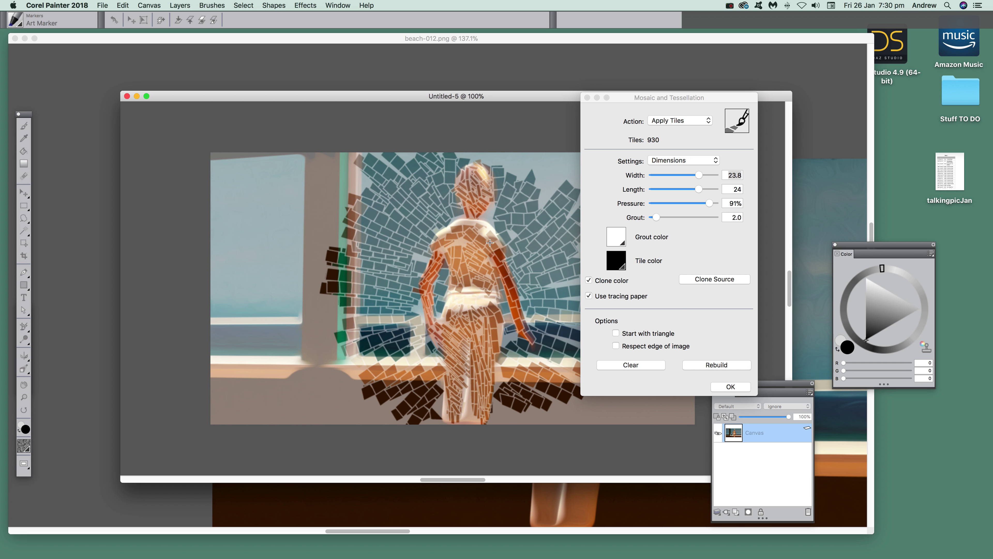
{"action": "mouse_move", "coordinate": [465, 147]}
{"action": "left_mouse_down"}
{"action": "mouse_move", "coordinate": [504, 153]}
{"action": "mouse_move", "coordinate": [511, 172]}
{"action": "mouse_move", "coordinate": [532, 159]}
{"action": "mouse_move", "coordinate": [527, 179]}
{"action": "mouse_move", "coordinate": [555, 184]}
{"action": "left_mouse_up"}
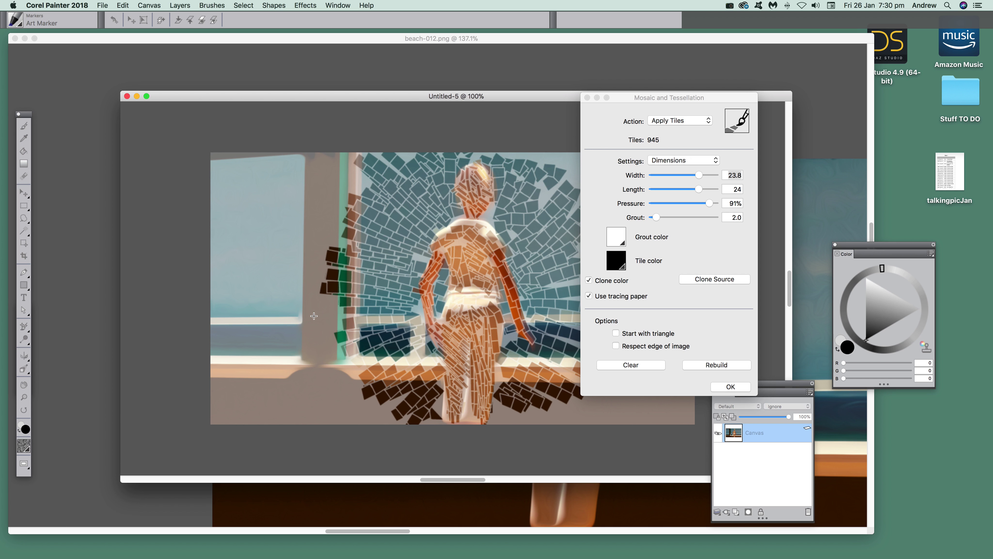
Switch the mosaic action to Render to Mask, render the mask, confirm, and move the clone window.
{"action": "left_click", "coordinate": [669, 122]}
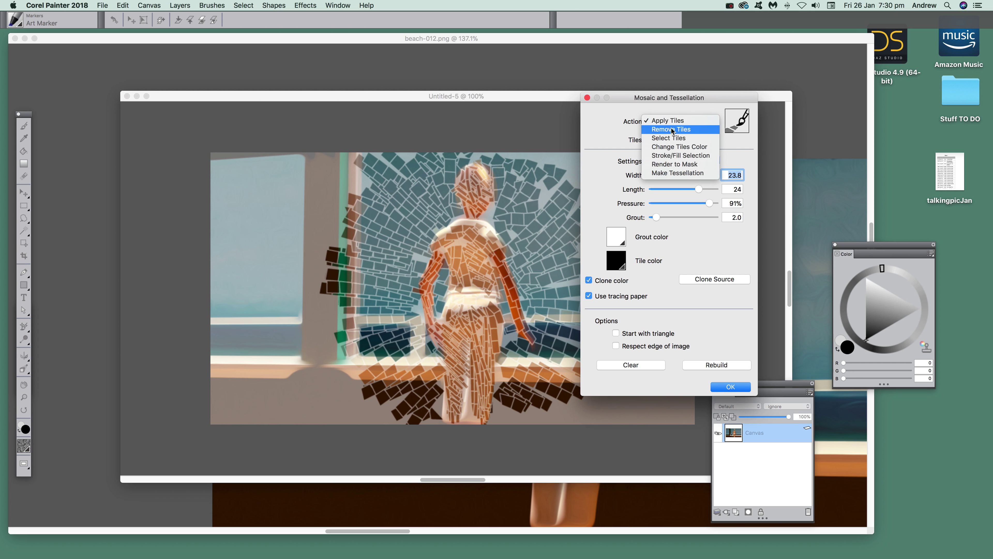
{"action": "left_click", "coordinate": [681, 168]}
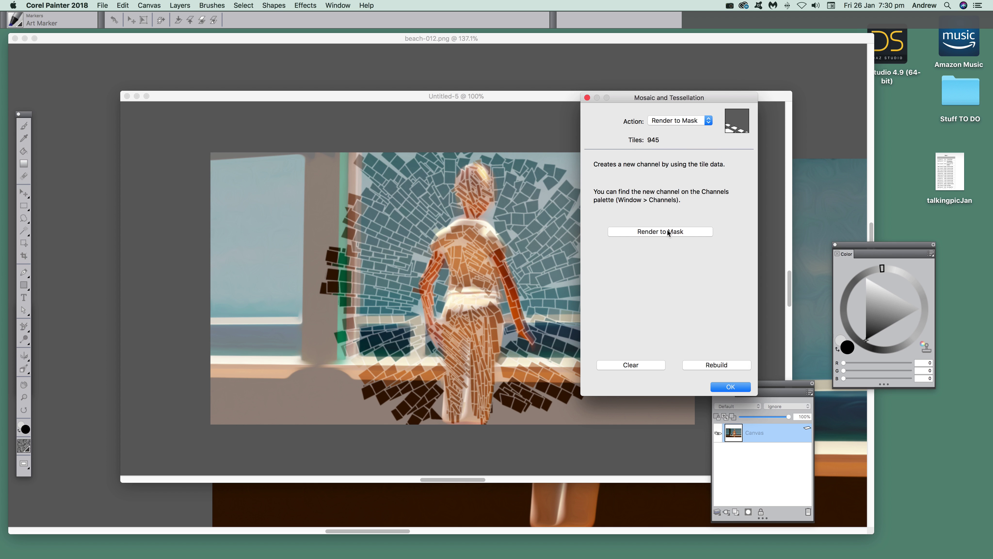
{"action": "left_click", "coordinate": [669, 232]}
{"action": "left_click", "coordinate": [731, 387]}
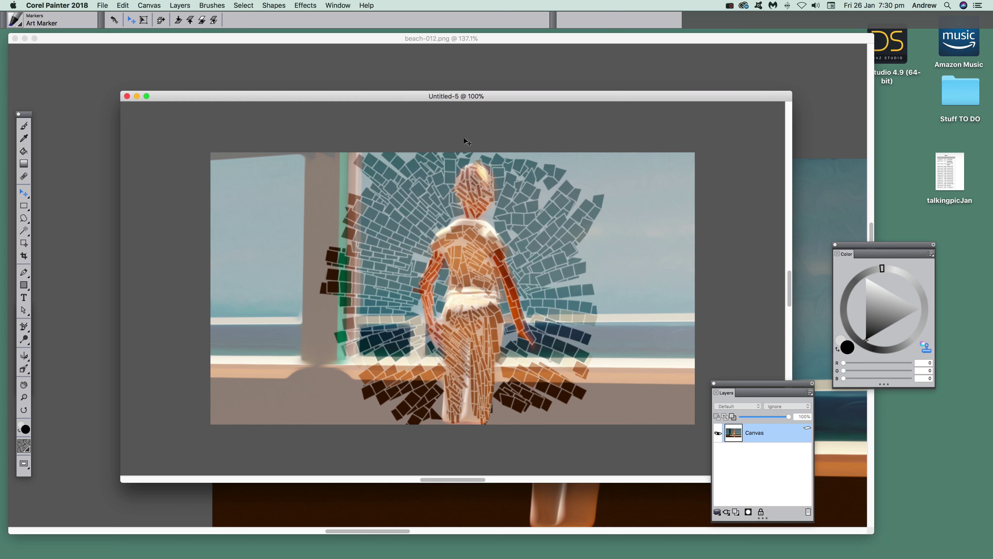
{"action": "left_click_drag", "start_coordinate": [395, 96], "coordinate": [370, 97]}
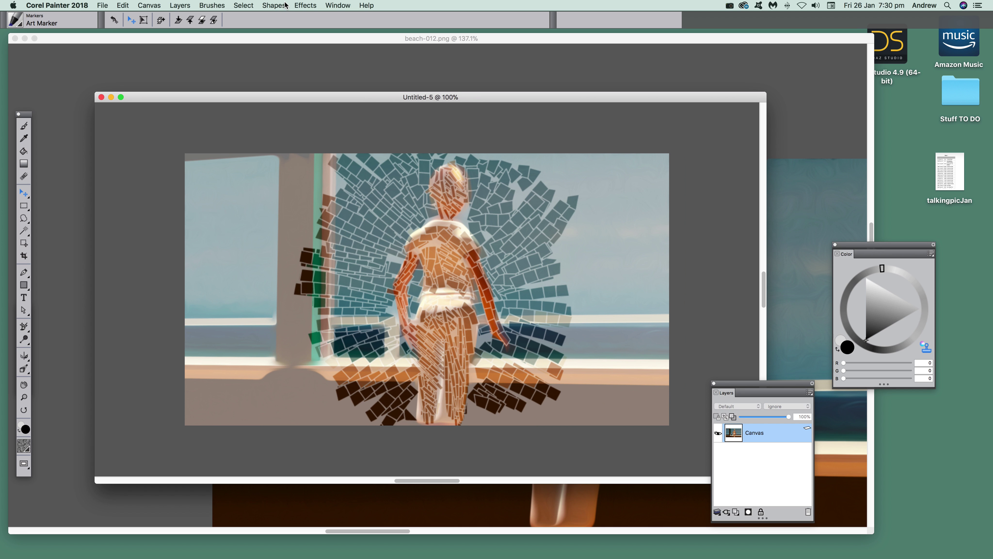
Open Surface Control > Apply Surface Texture and set Using to Mosaic Mask.
{"action": "left_click", "coordinate": [301, 5]}
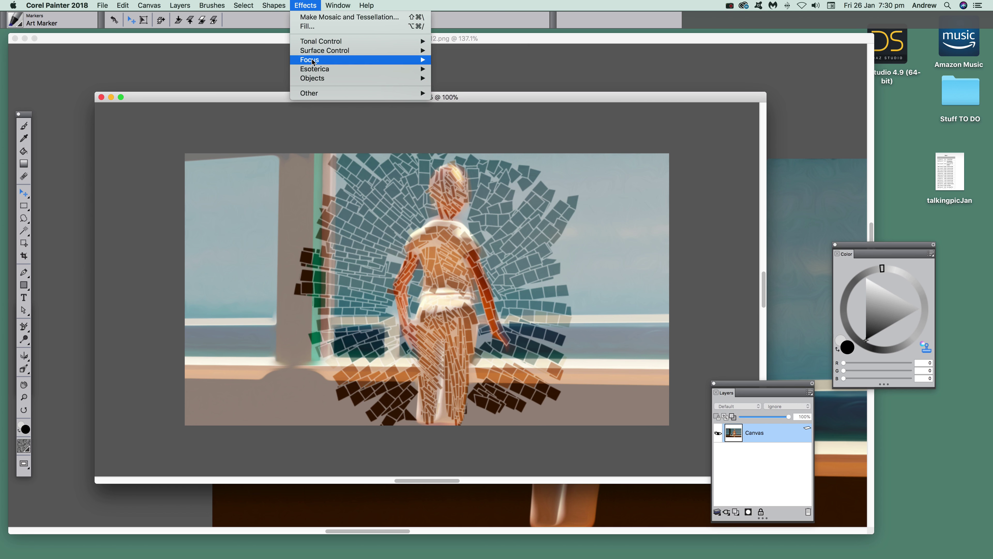
{"action": "mouse_move", "coordinate": [313, 62]}
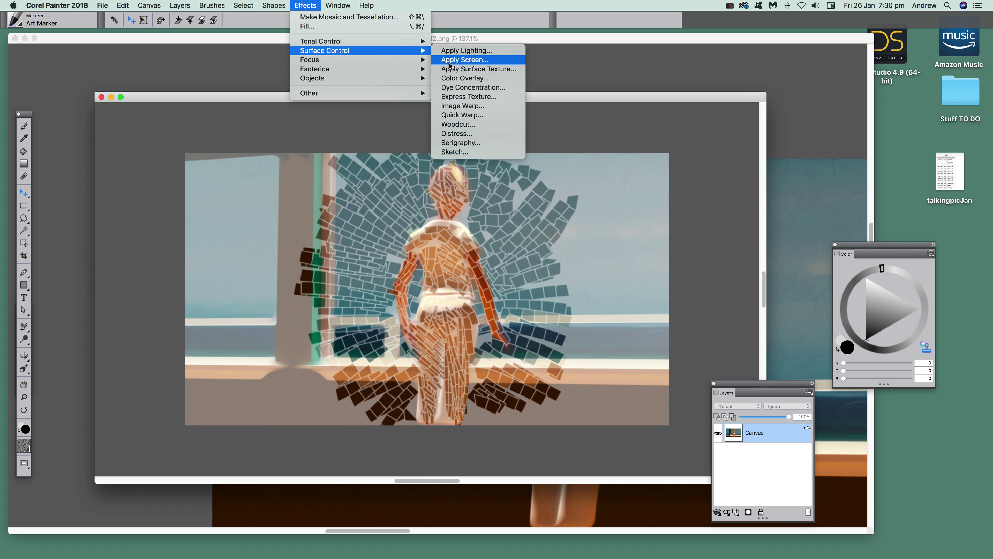
{"action": "left_click", "coordinate": [450, 68]}
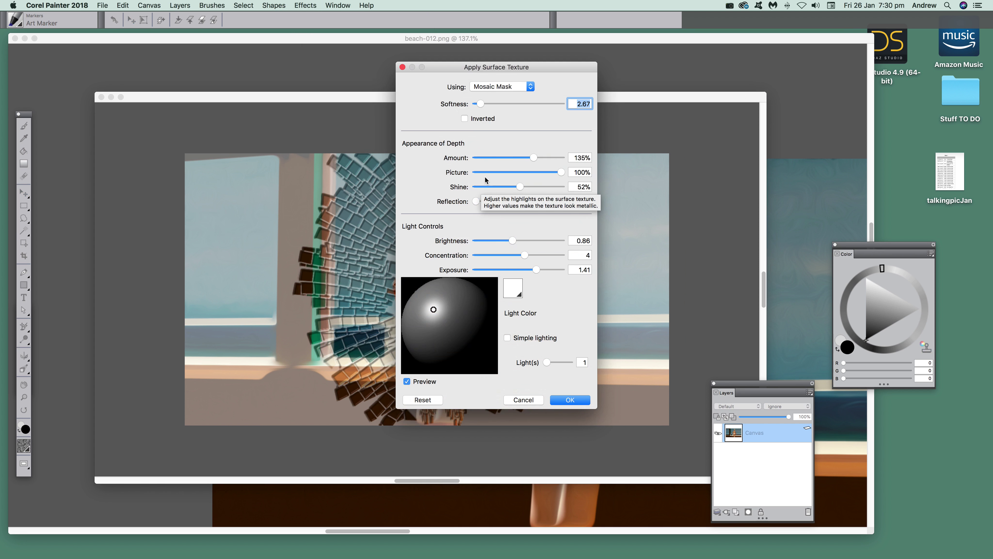
{"action": "left_click_drag", "start_coordinate": [451, 69], "coordinate": [591, 129]}
{"action": "left_click", "coordinate": [653, 144]}
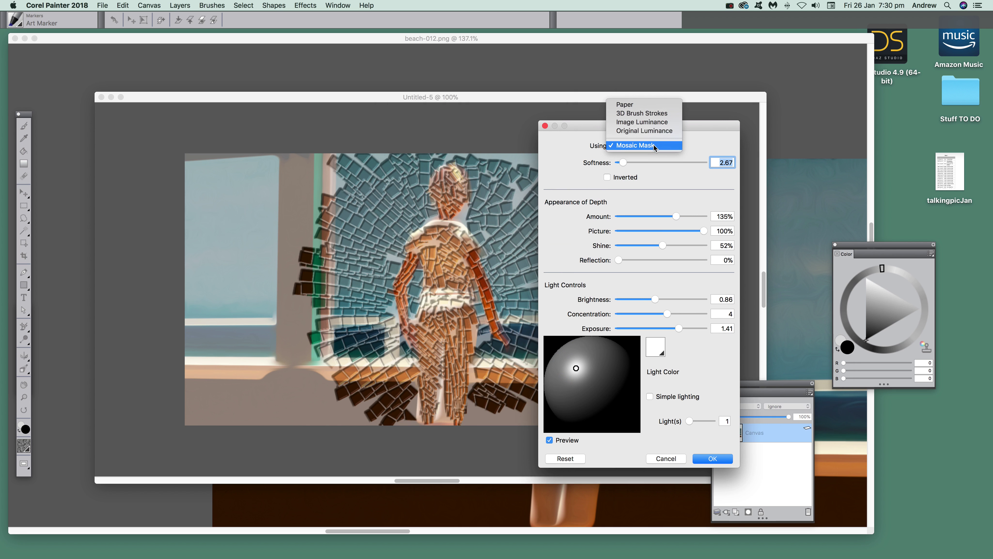
{"action": "left_click", "coordinate": [640, 147]}
Adjust softness, put the light upper left, set Shine 81% and Concentration 5, then apply.
{"action": "left_click_drag", "start_coordinate": [623, 162], "coordinate": [625, 165]}
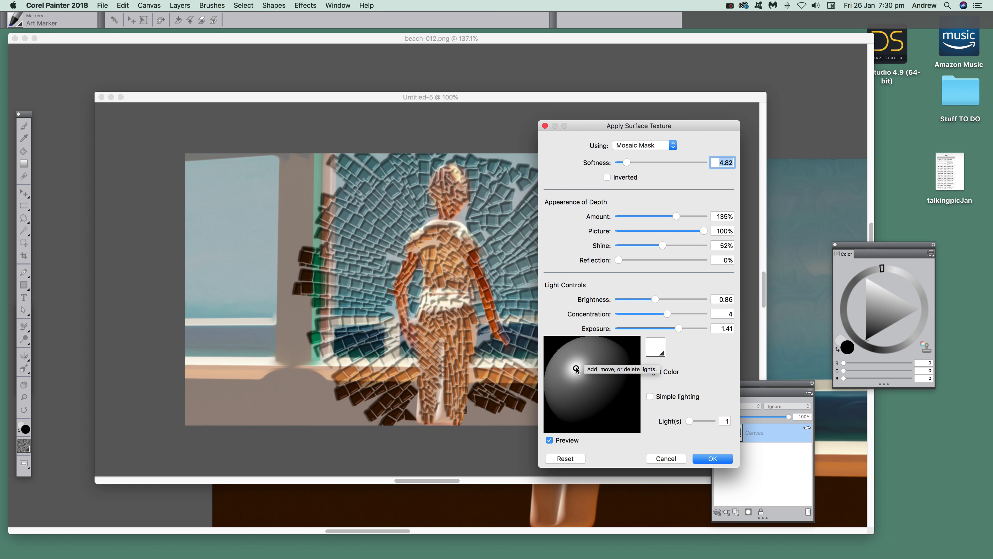
{"action": "mouse_move", "coordinate": [576, 369]}
{"action": "left_mouse_down"}
{"action": "mouse_move", "coordinate": [602, 400]}
{"action": "mouse_move", "coordinate": [571, 372]}
{"action": "left_mouse_up"}
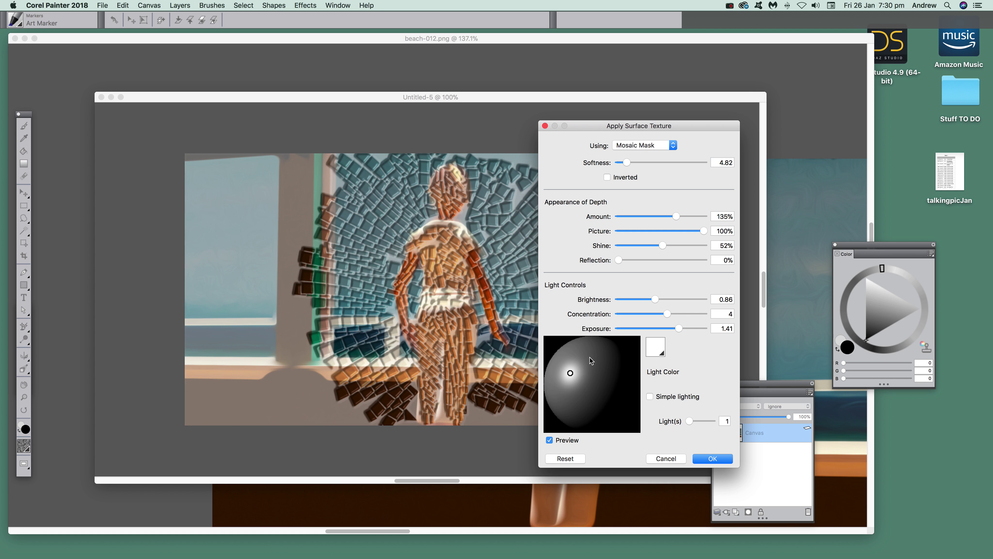
{"action": "left_click", "coordinate": [666, 245]}
{"action": "left_click", "coordinate": [687, 245]}
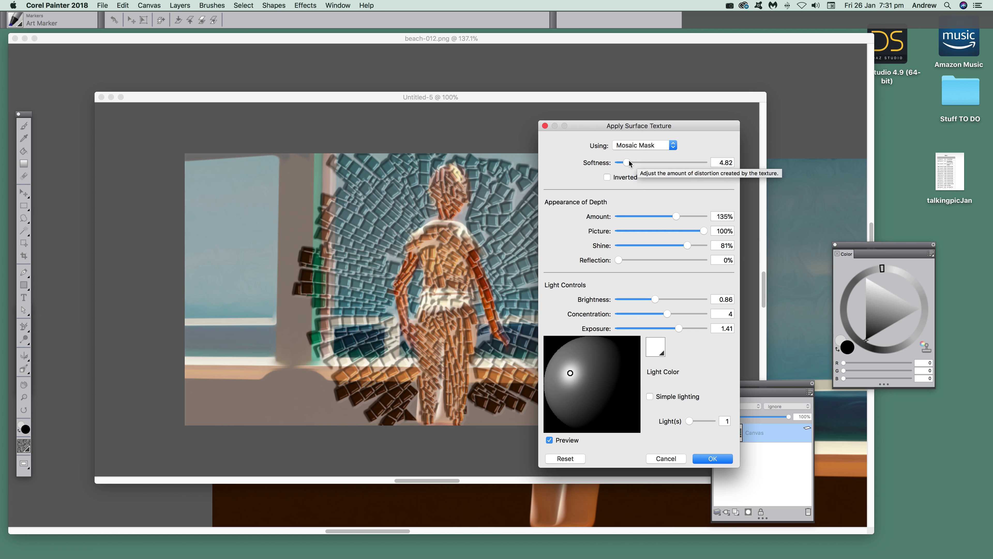
{"action": "left_click_drag", "start_coordinate": [627, 162], "coordinate": [624, 165]}
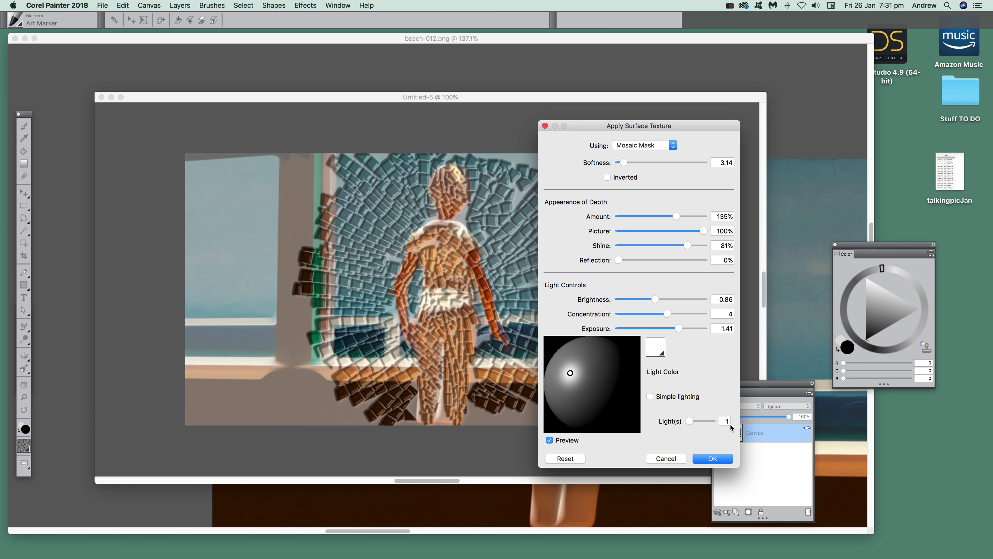
{"action": "left_click_drag", "start_coordinate": [667, 314], "coordinate": [677, 314]}
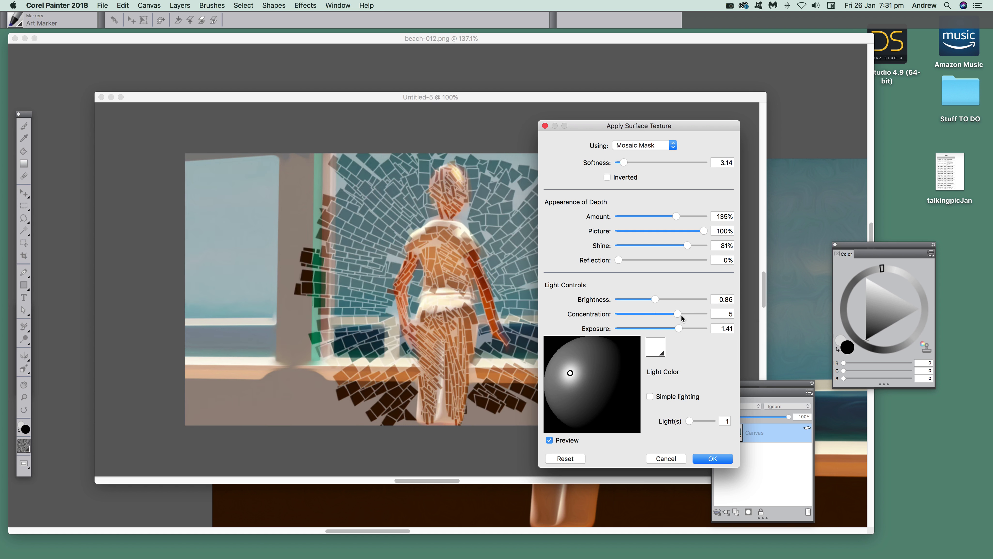
{"action": "left_click", "coordinate": [714, 458]}
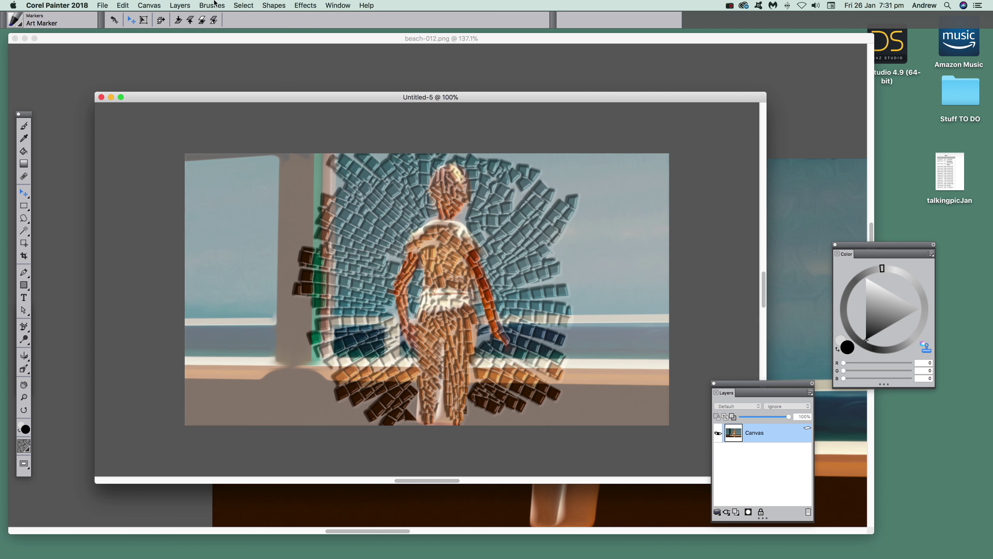
Load a selection from the Mosaic Mask.
{"action": "left_click", "coordinate": [243, 6]}
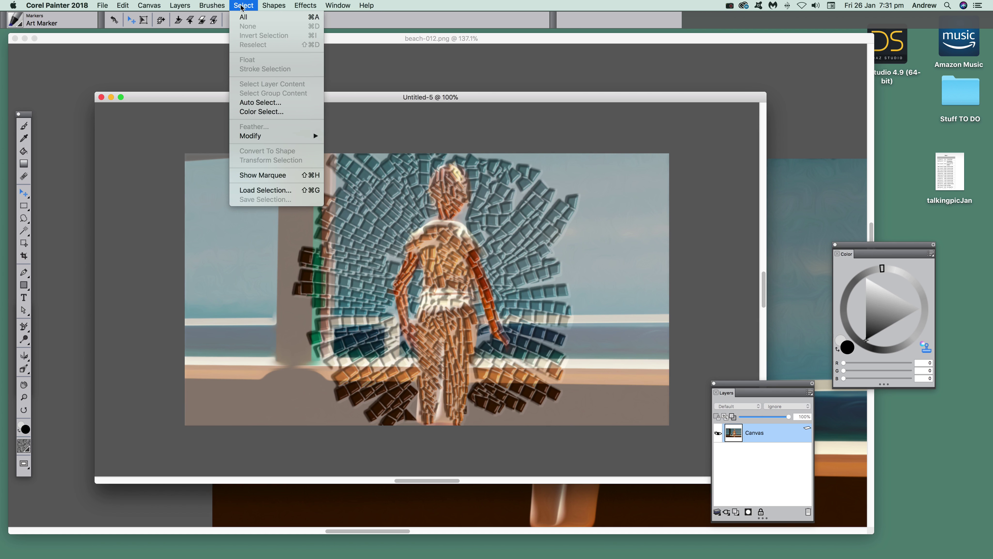
{"action": "left_click", "coordinate": [263, 190]}
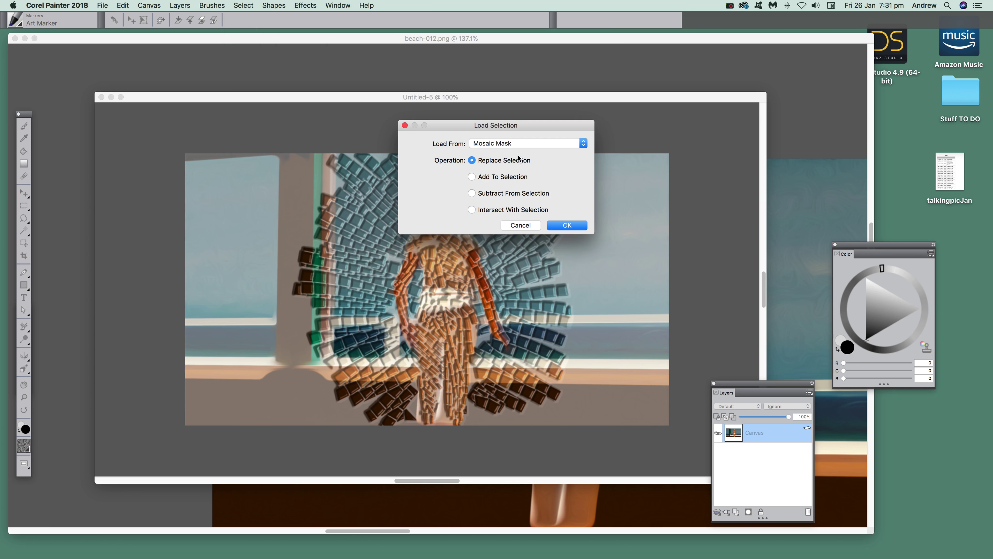
{"action": "left_click", "coordinate": [509, 147]}
{"action": "left_click", "coordinate": [558, 226]}
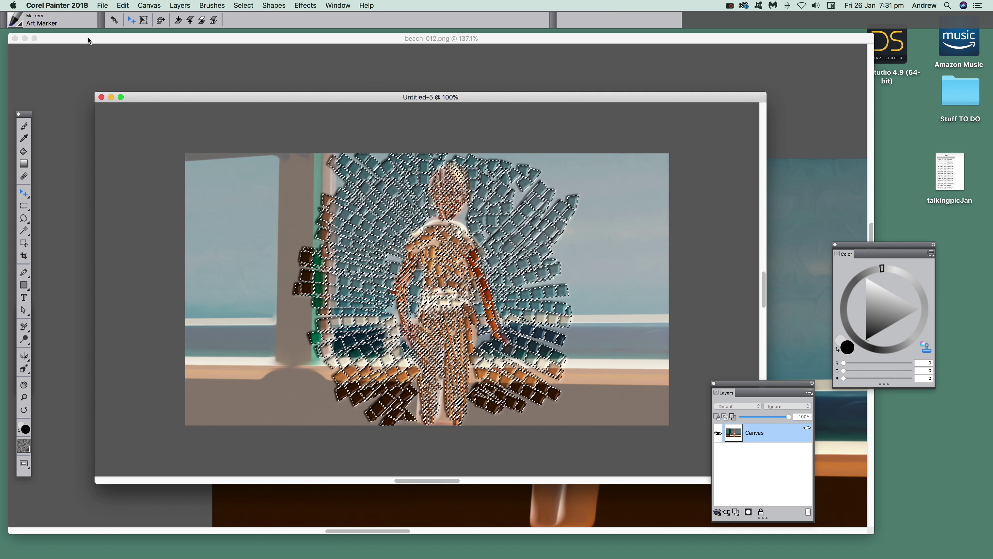
Deselect everything and turn off Canvas > Tracing Paper.
{"action": "left_click", "coordinate": [243, 5]}
{"action": "left_click", "coordinate": [251, 27]}
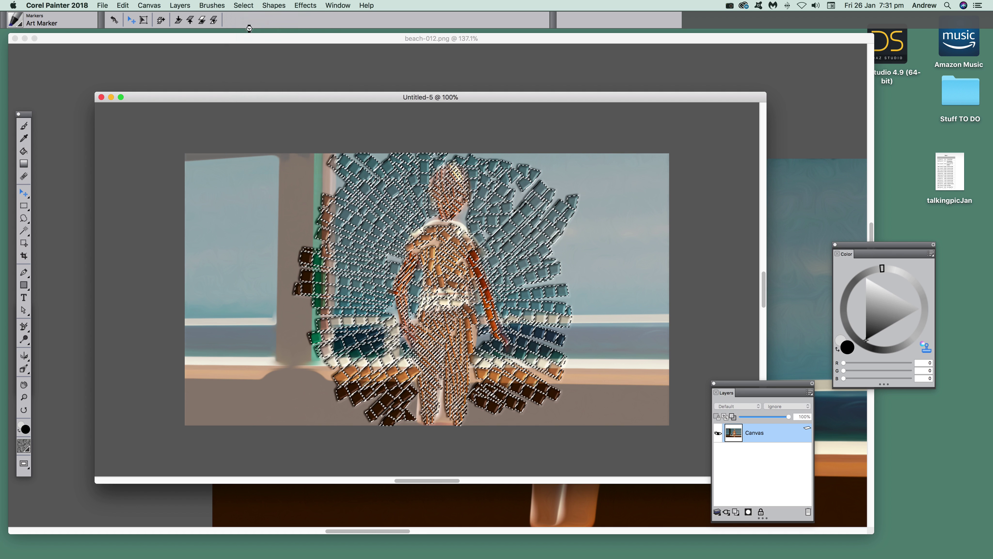
{"action": "left_click", "coordinate": [142, 5]}
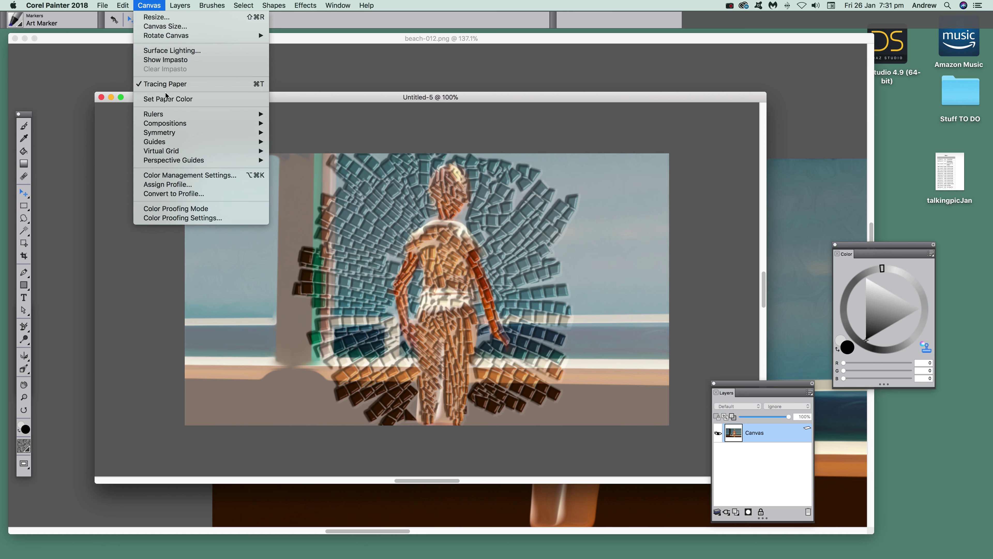
{"action": "left_click", "coordinate": [169, 83]}
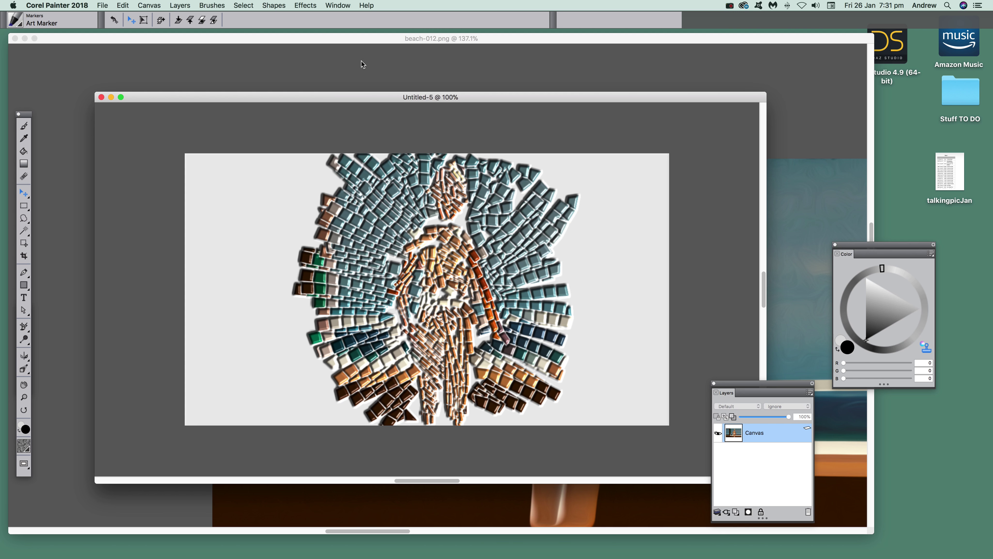
Paste the mosaic into beach-012.png as Layer 1 and drag it over the figure.
{"action": "left_click", "coordinate": [338, 36]}
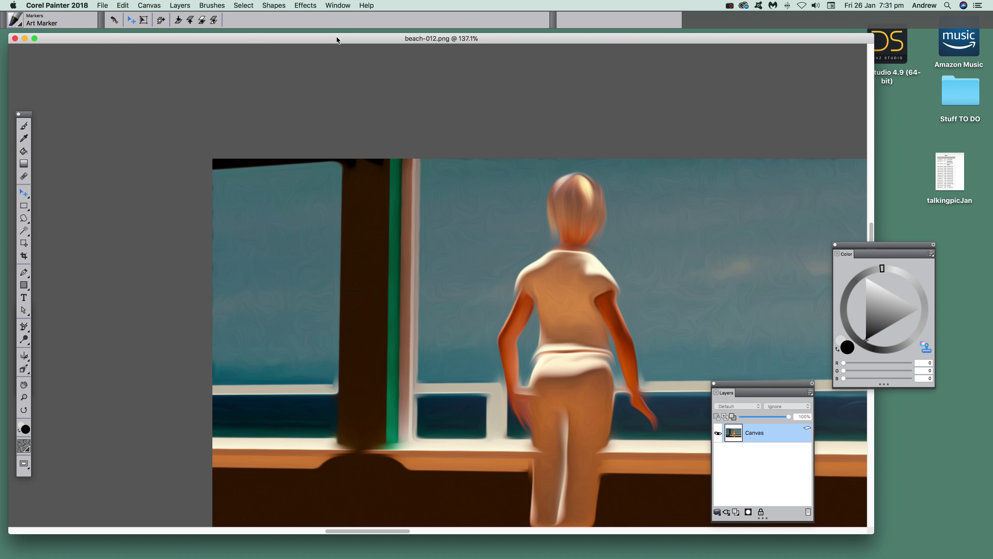
{"action": "key", "text": "super+v"}
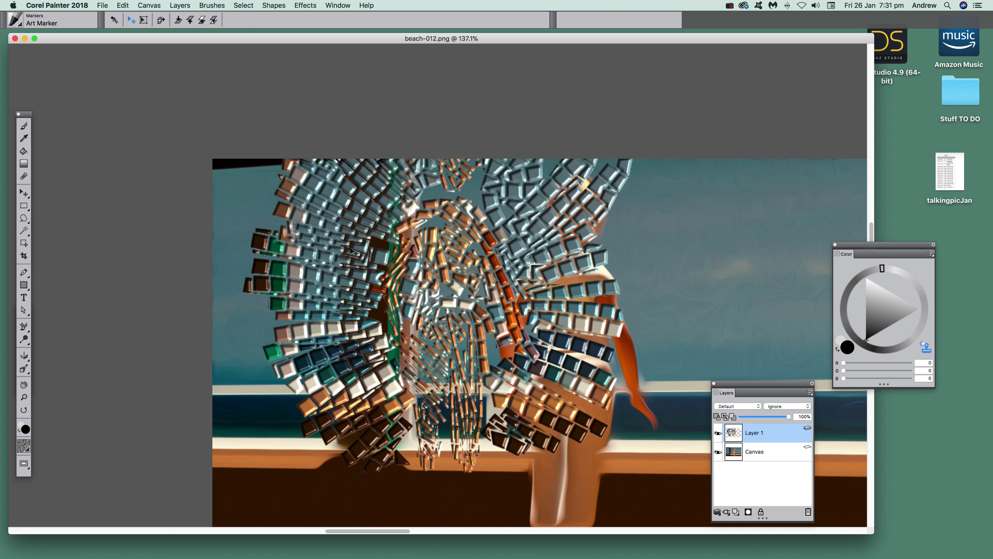
{"action": "left_click_drag", "start_coordinate": [353, 251], "coordinate": [502, 315]}
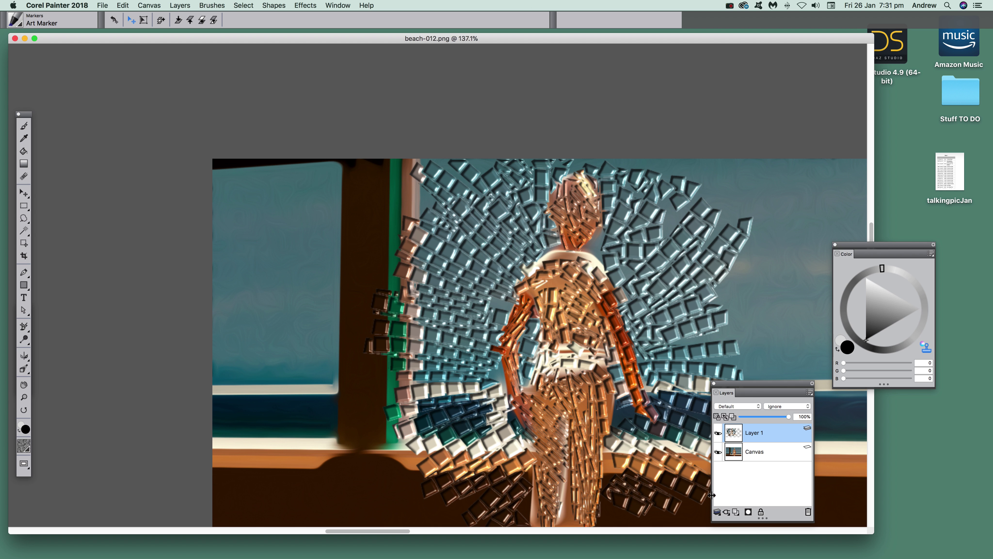
{"action": "left_click", "coordinate": [212, 4]}
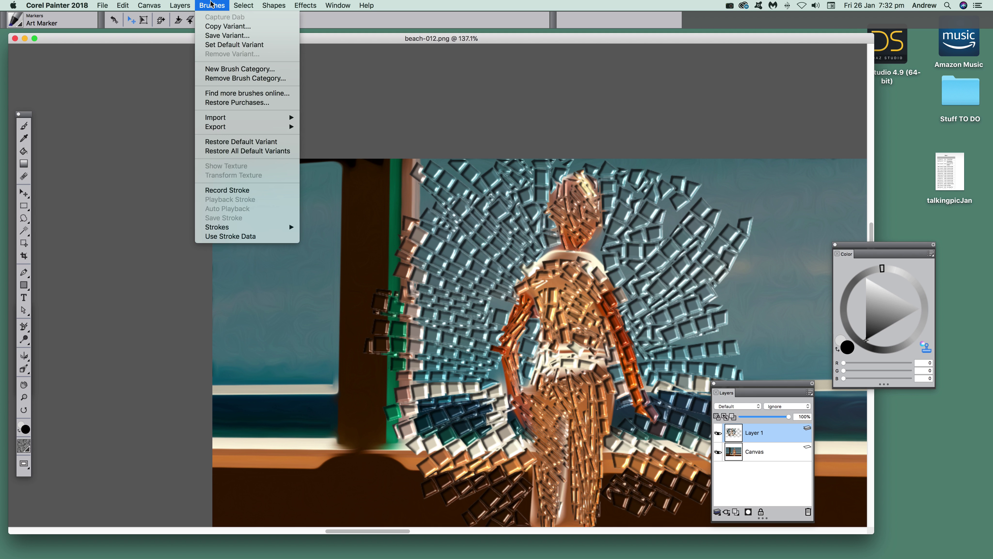
{"action": "left_click", "coordinate": [612, 243]}
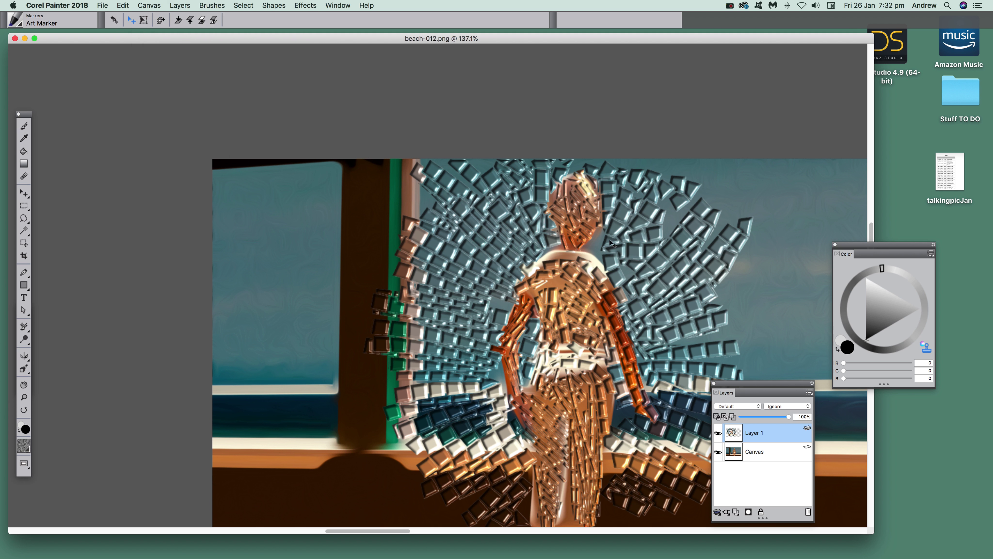